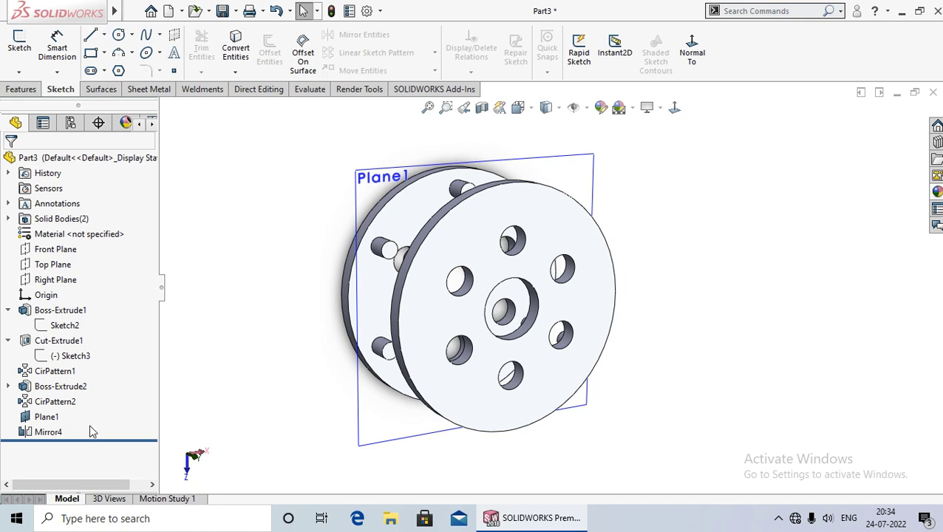
# Delete Mirror4, Plane1, CirPattern2, Boss-Extrude2 and CirPattern1 with all their dependents.
pyautogui.click(53, 433)
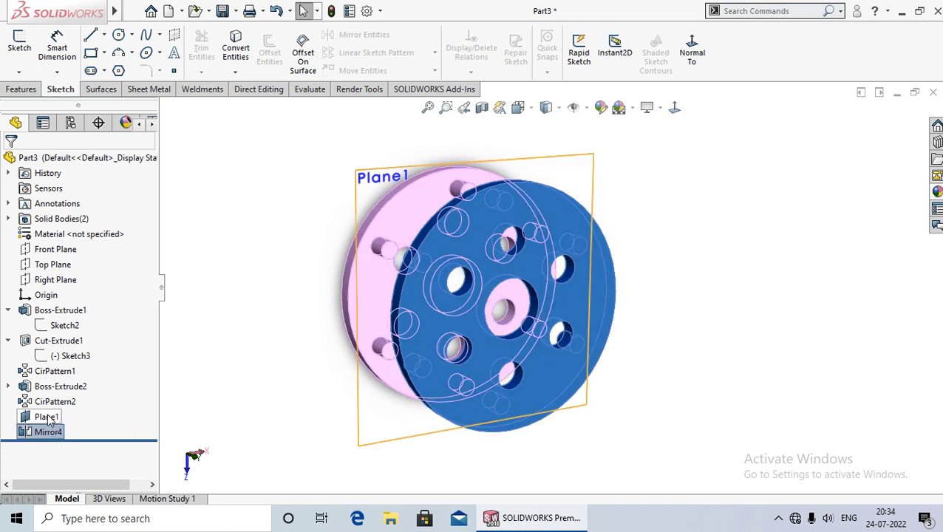
pyautogui.keyDown('ctrl'); pyautogui.click(49, 418); pyautogui.keyUp('ctrl')
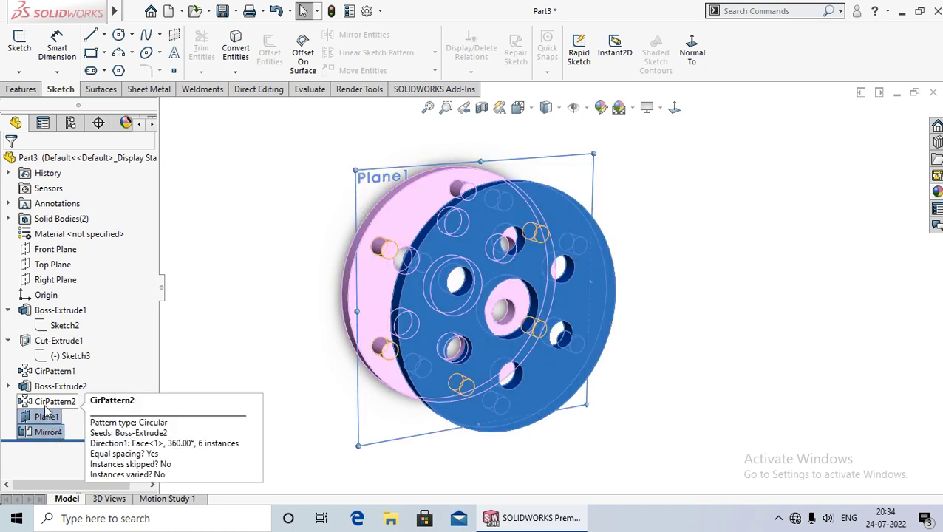
pyautogui.keyDown('ctrl'); pyautogui.click(61, 403); pyautogui.keyUp('ctrl')
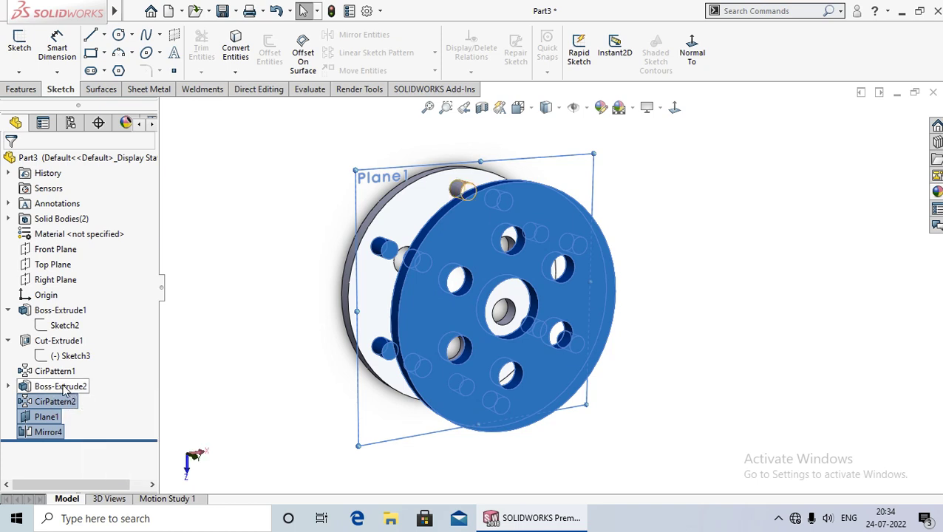
pyautogui.keyDown('ctrl'); pyautogui.click(67, 389); pyautogui.keyUp('ctrl')
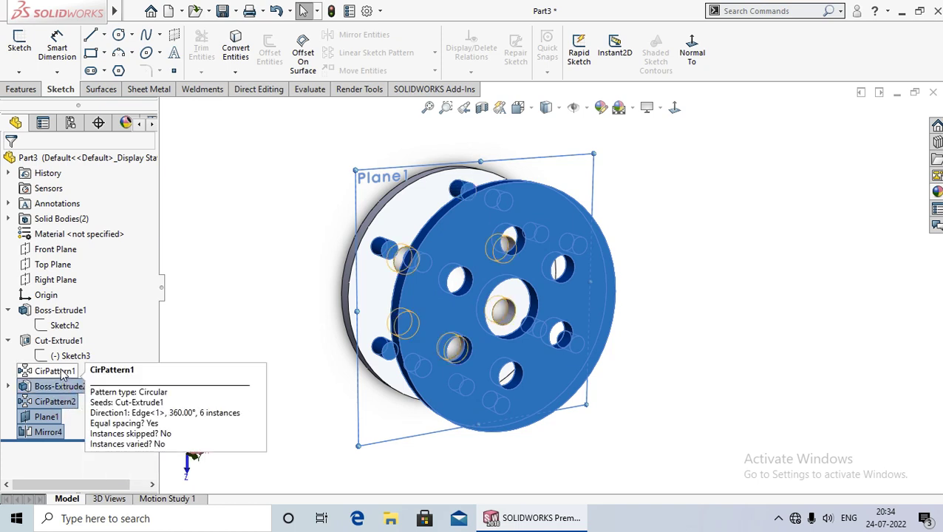
pyautogui.keyDown('ctrl'); pyautogui.click(63, 376); pyautogui.keyUp('ctrl')
pyautogui.rightClick(59, 373)
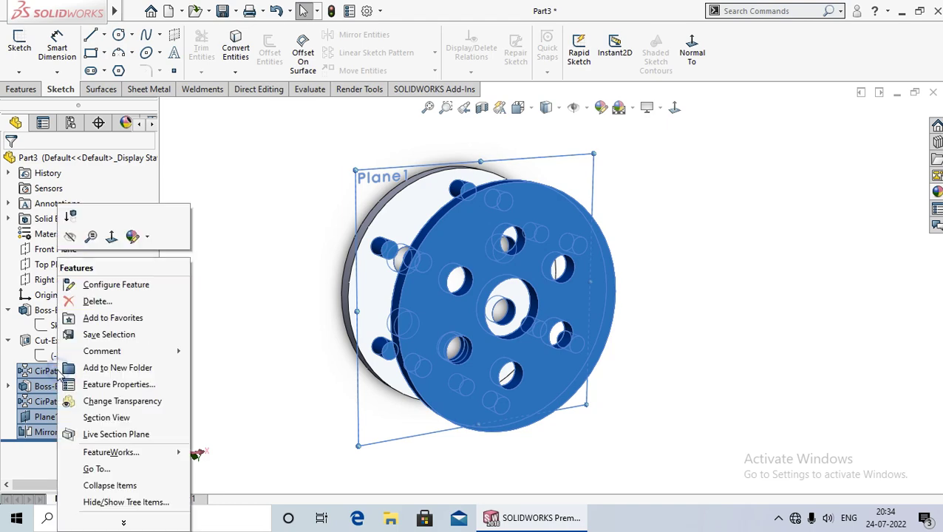
pyautogui.click(99, 302)
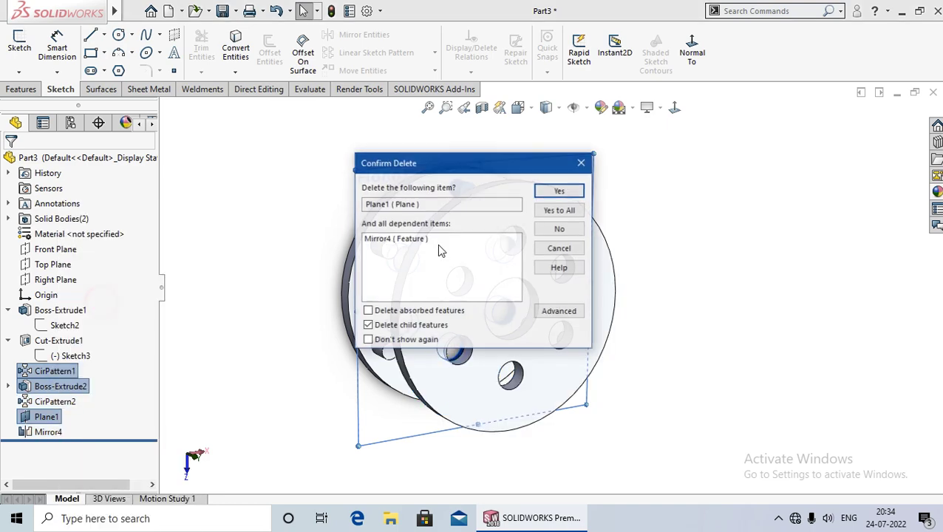
pyautogui.click(563, 210)
pyautogui.click(675, 279)
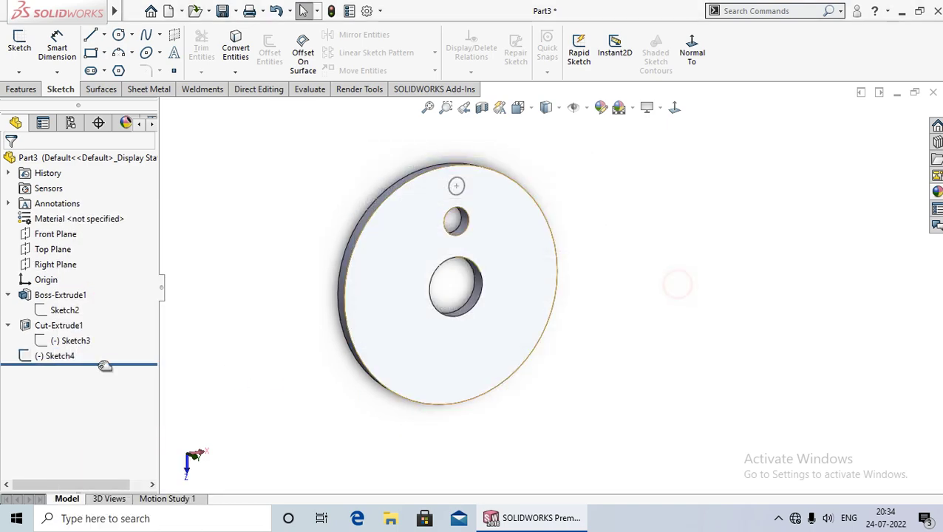
# Delete the leftover Sketch4.
pyautogui.rightClick(61, 359)
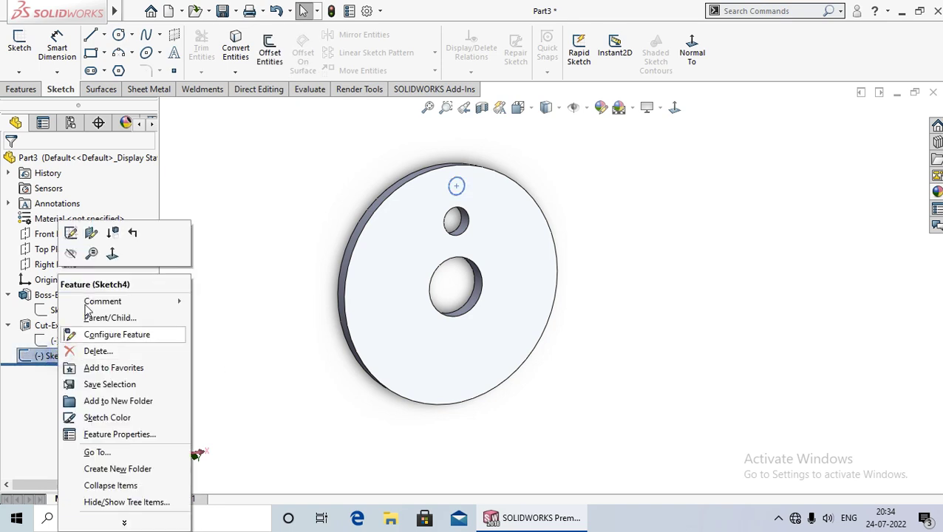
pyautogui.click(95, 350)
pyautogui.click(556, 194)
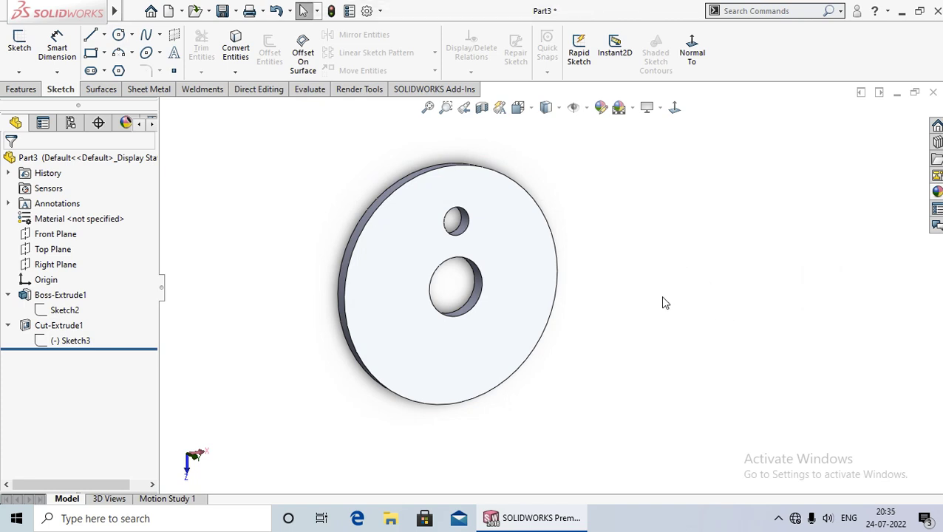
# Start a new sketch on the disc's front face, viewed normal to it.
pyautogui.click(516, 237)
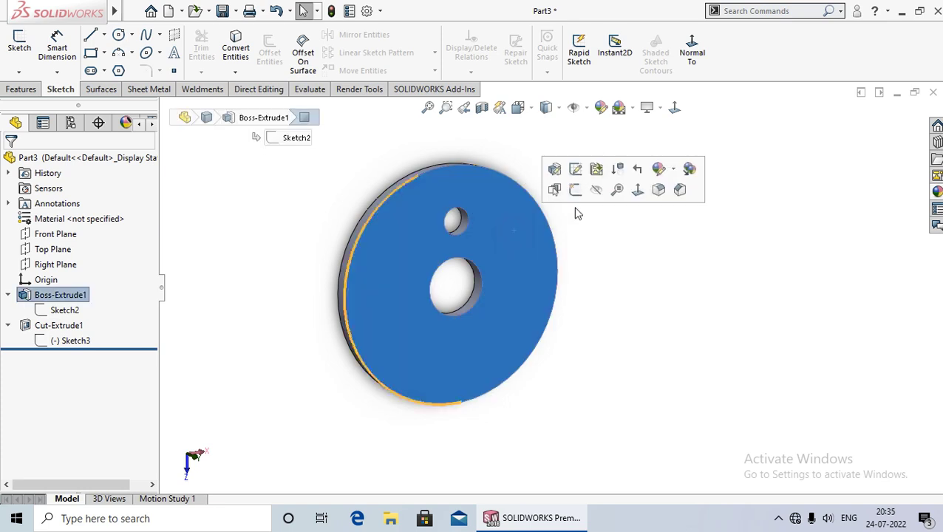
pyautogui.click(576, 191)
pyautogui.click(674, 107)
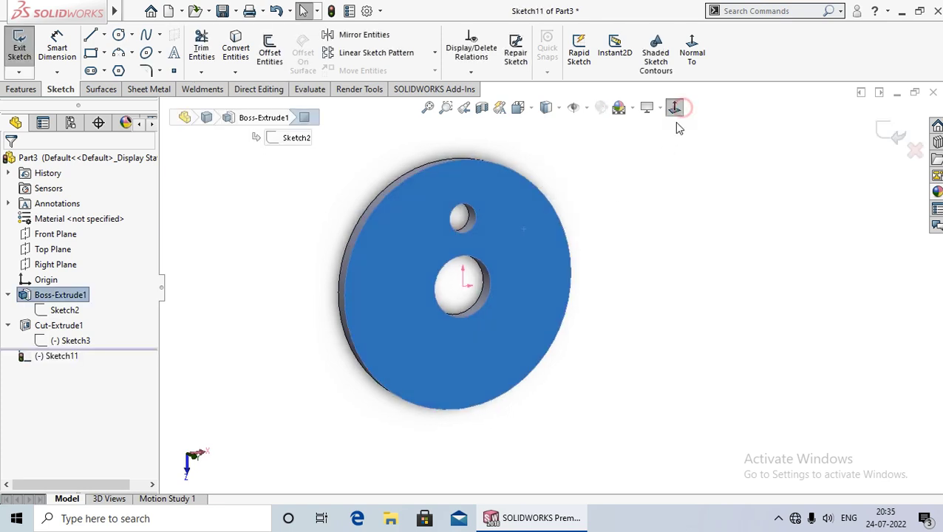
pyautogui.click(799, 285)
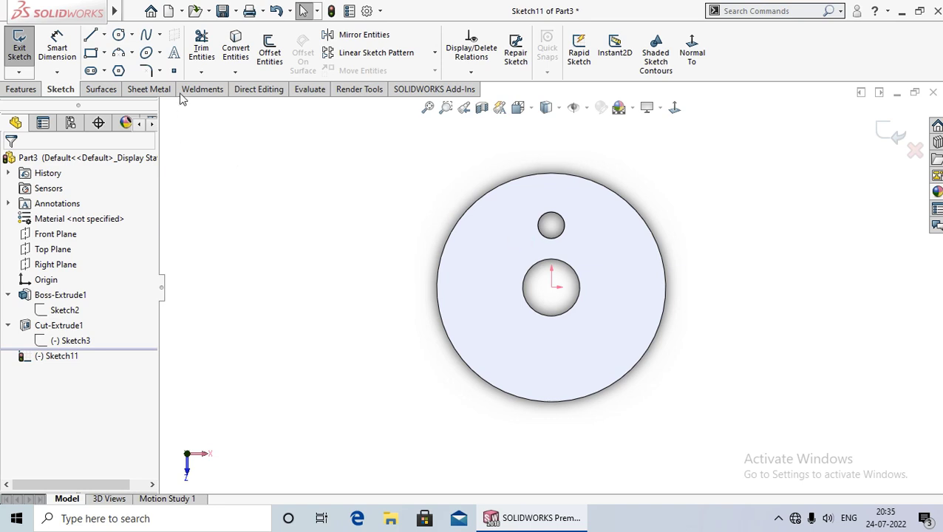
# Draw an origin-centred ellipse through the small hole and exit the sketch.
pyautogui.click(146, 54)
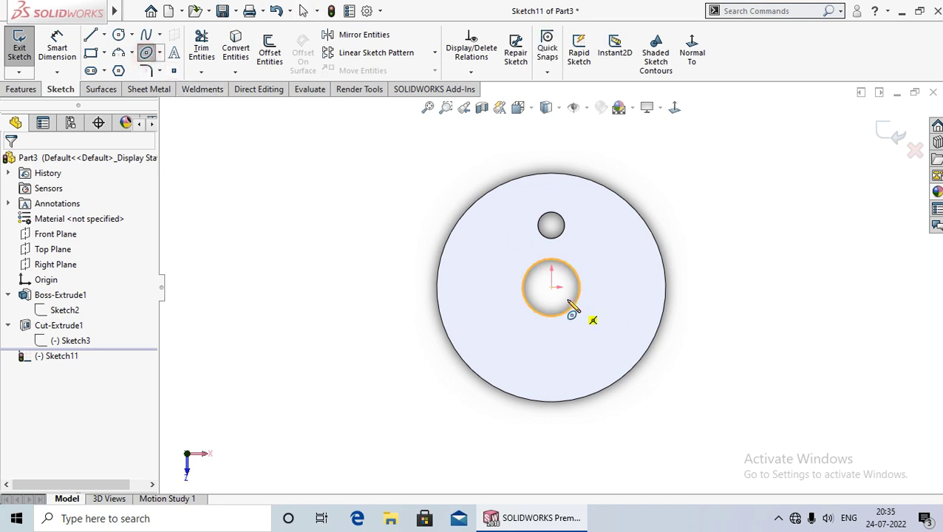
pyautogui.click(552, 288)
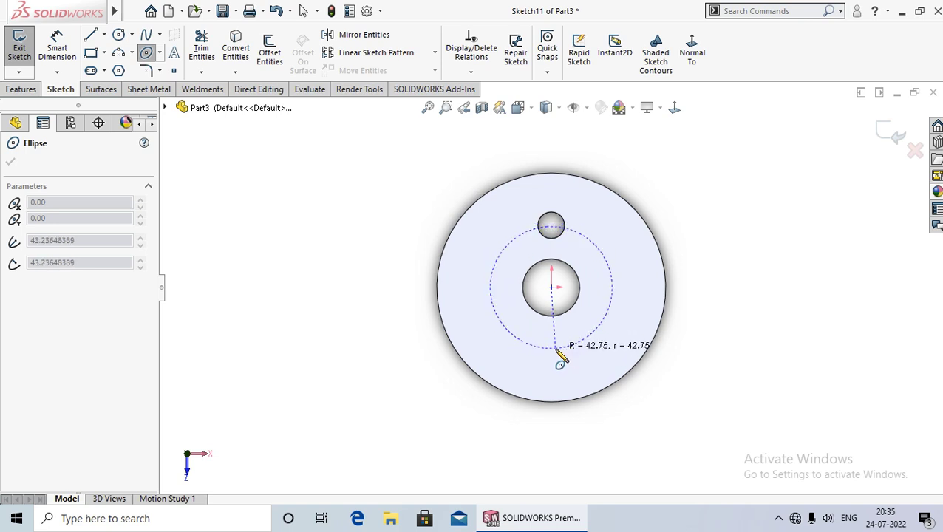
pyautogui.click(556, 356)
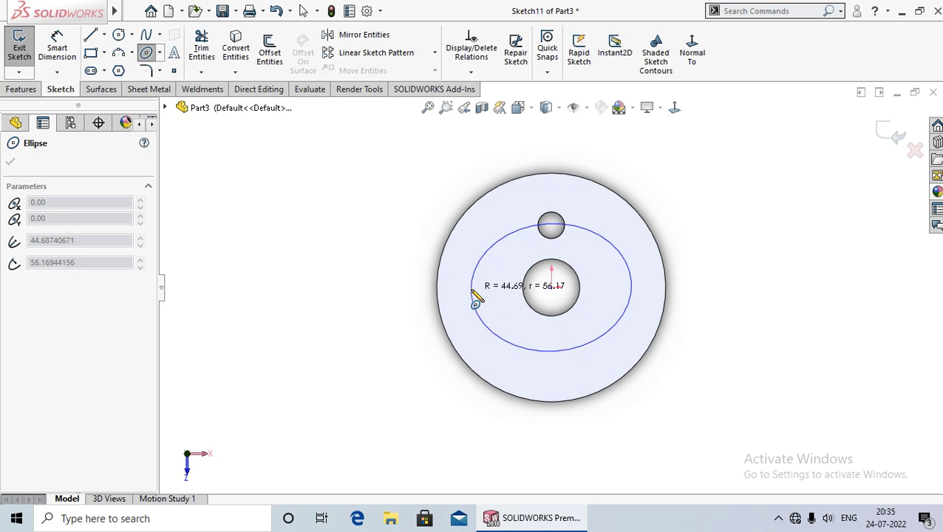
pyautogui.click(464, 294)
pyautogui.rightClick(465, 293)
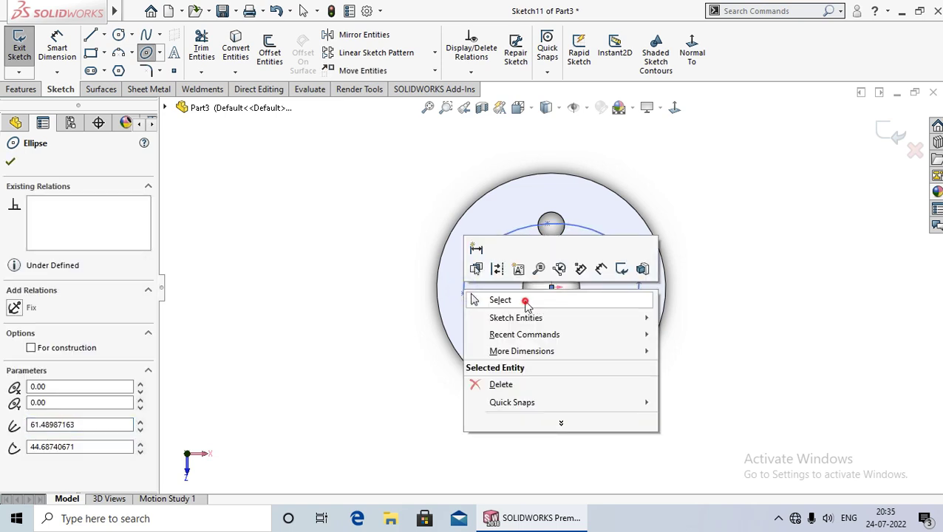
pyautogui.click(530, 301)
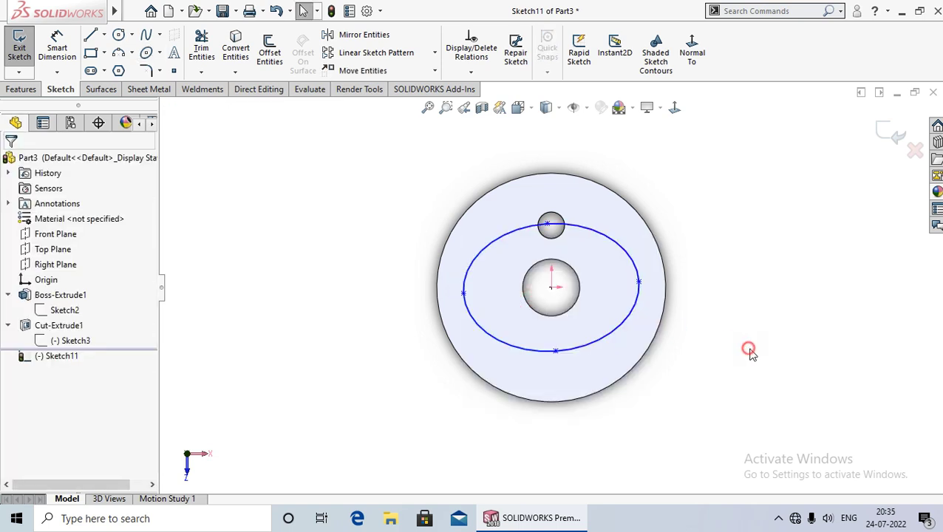
pyautogui.click(885, 139)
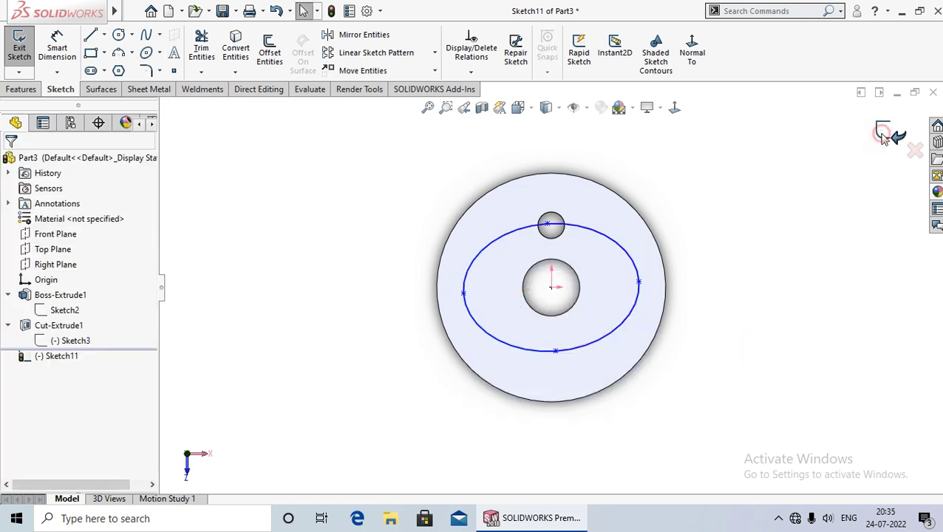
# Start a Curve Driven Pattern using Ellipse1 of Sketch11 as the Direction 1 curve.
pyautogui.click(25, 89)
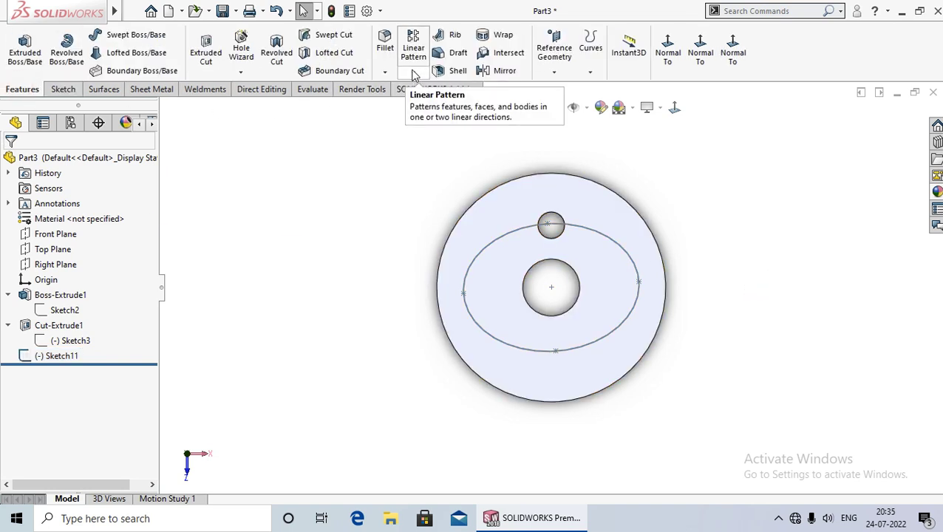
pyautogui.click(414, 72)
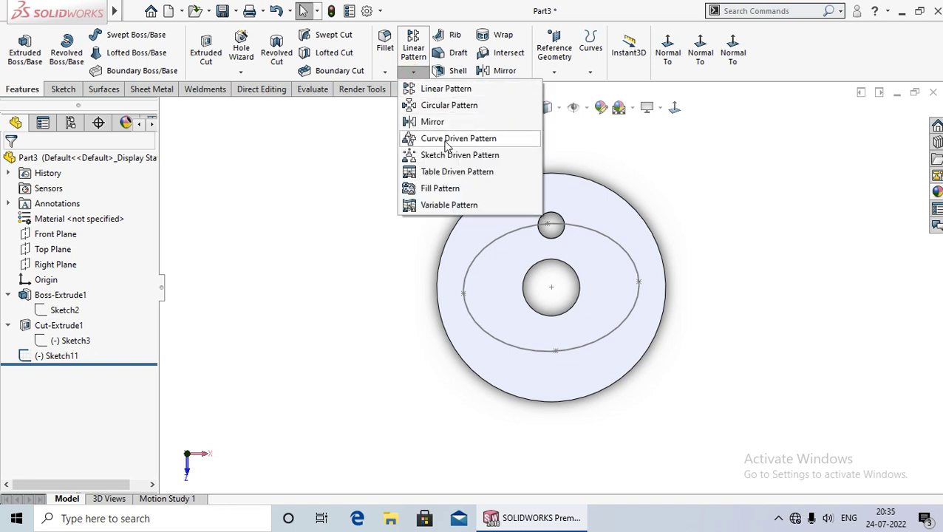
pyautogui.click(452, 139)
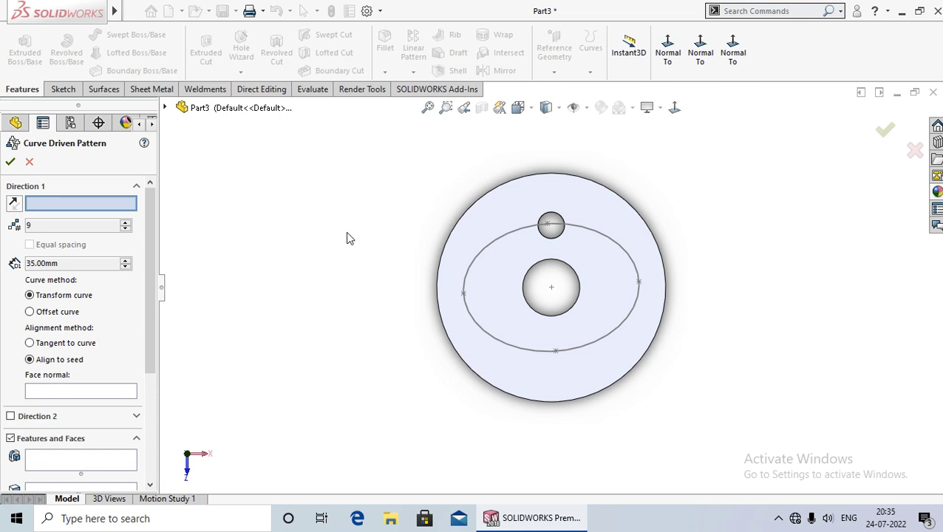
pyautogui.click(93, 202)
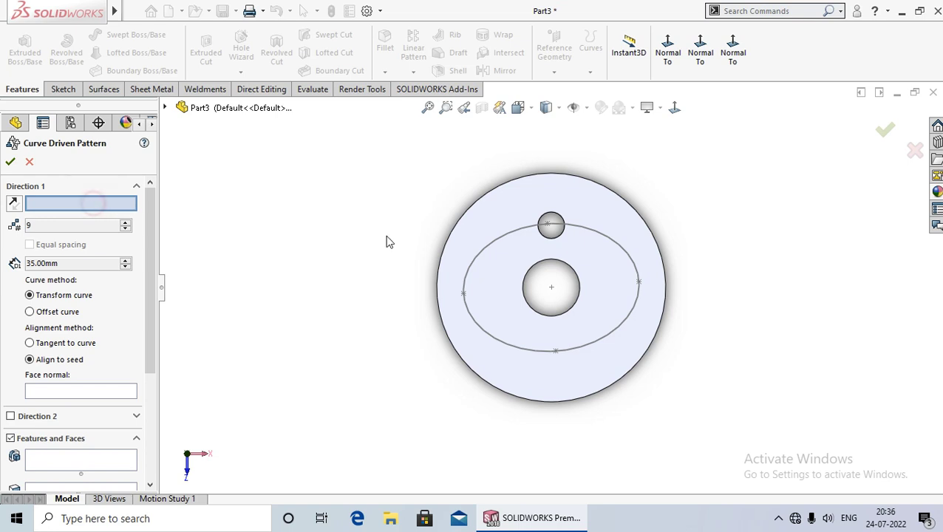
pyautogui.click(501, 239)
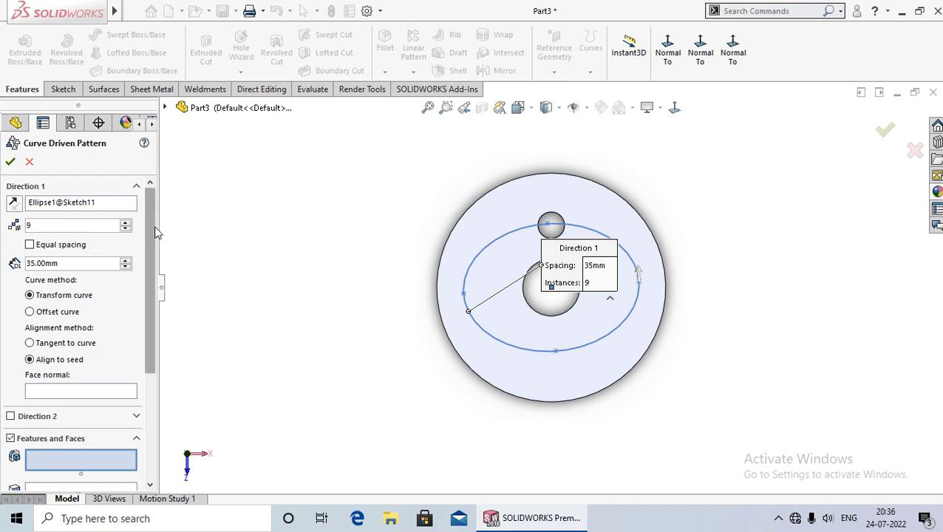
# Choose Cut-Extrude1 from the flyout feature tree as the hole to pattern.
pyautogui.moveTo(153, 229); pyautogui.dragTo(162, 337)
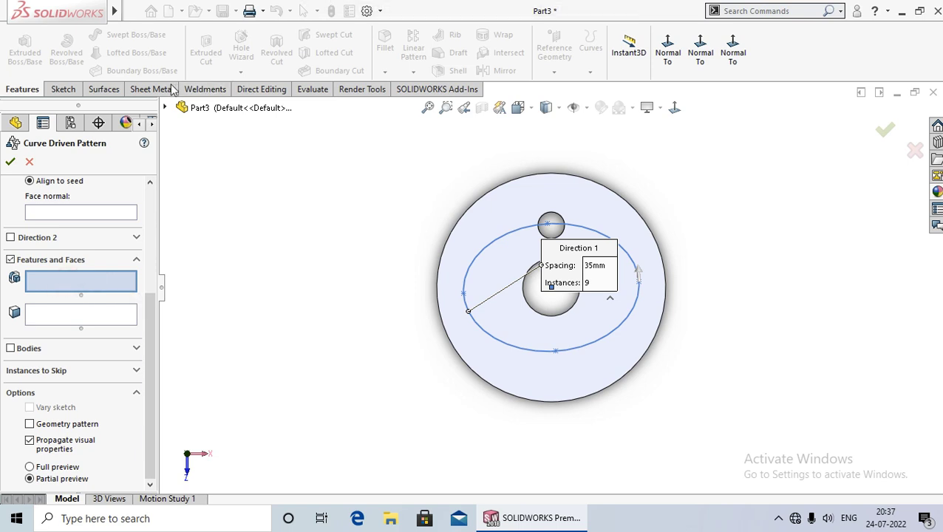
pyautogui.click(165, 108)
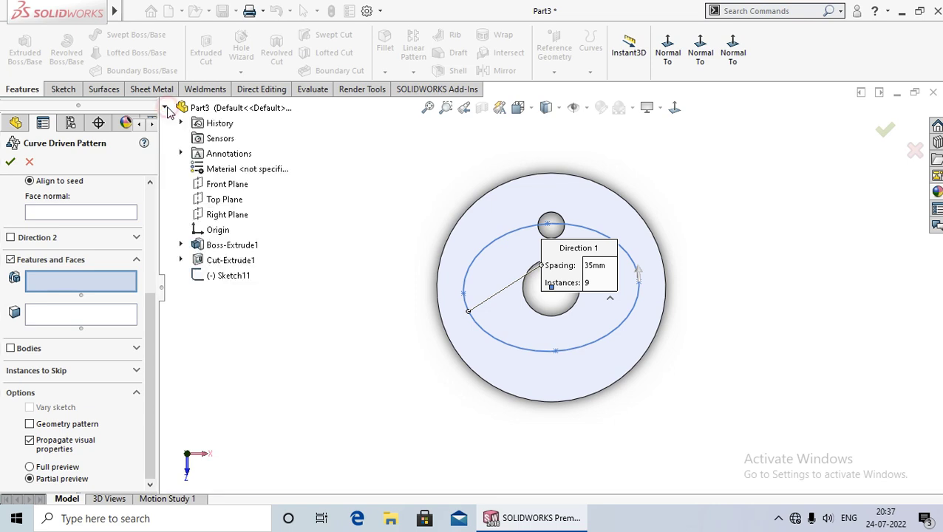
pyautogui.click(247, 263)
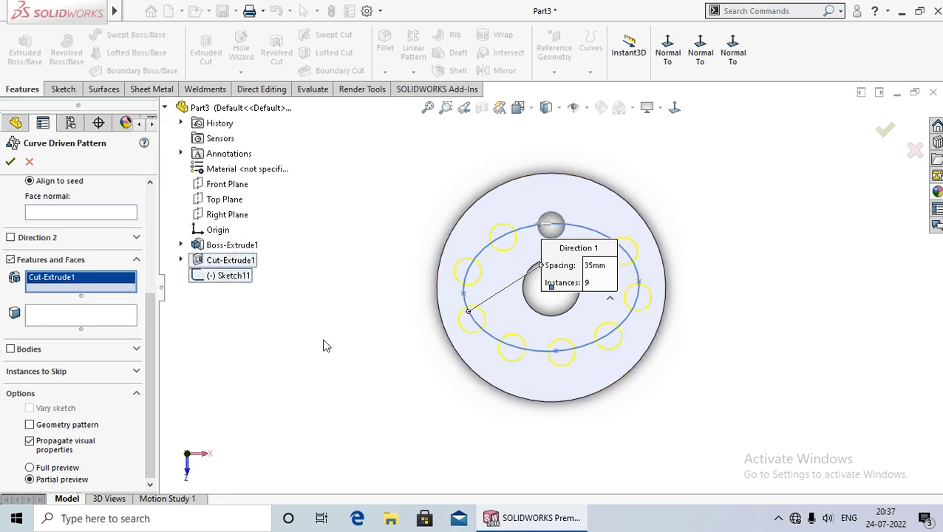
pyautogui.moveTo(560, 272); pyautogui.dragTo(358, 209)
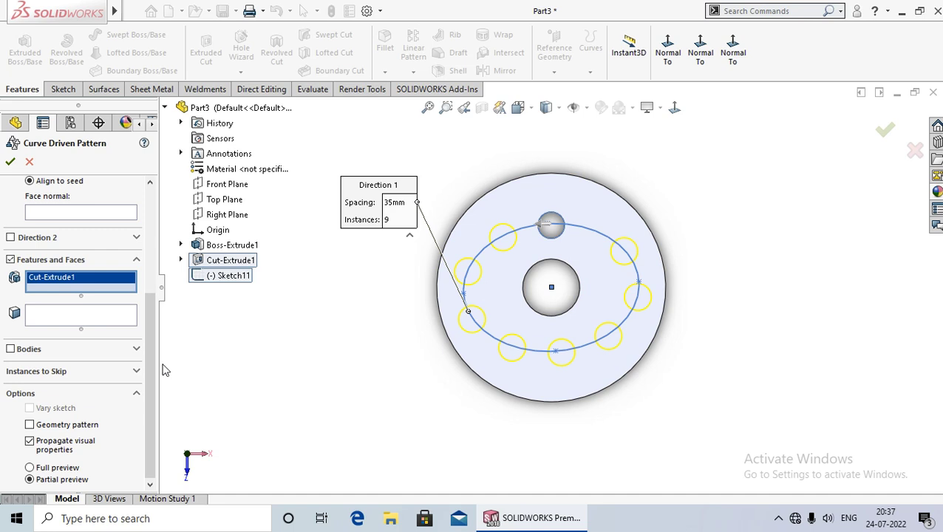
pyautogui.moveTo(154, 368); pyautogui.dragTo(153, 246)
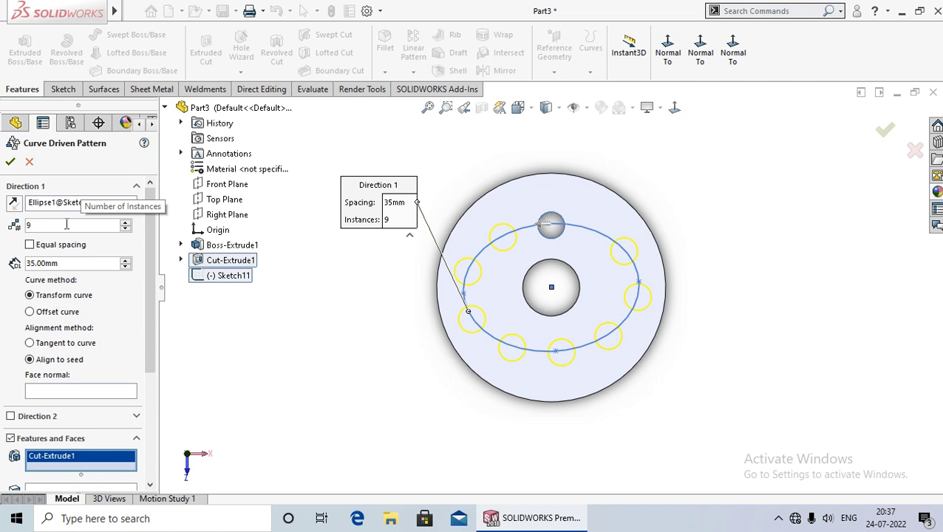
# Set the pattern to 11 instances at 30 mm spacing and accept it.
pyautogui.doubleClick(67, 224)
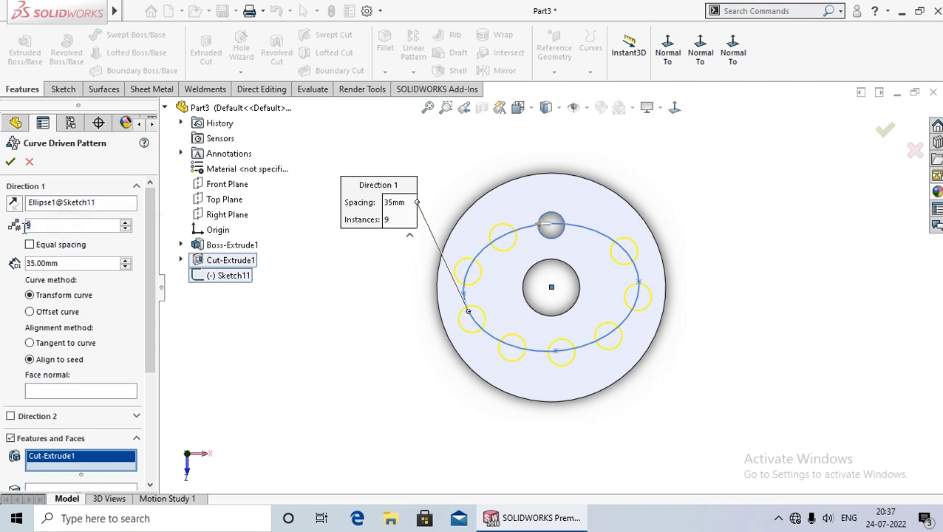
pyautogui.write('10')
pyautogui.press('Return')
pyautogui.doubleClick(74, 265)
pyautogui.write('3')
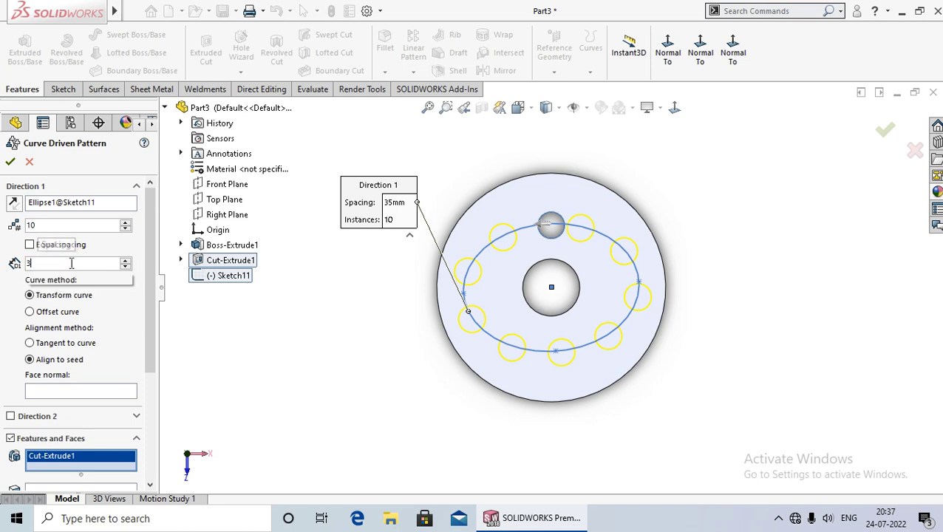
pyautogui.write('0')
pyautogui.press('Return')
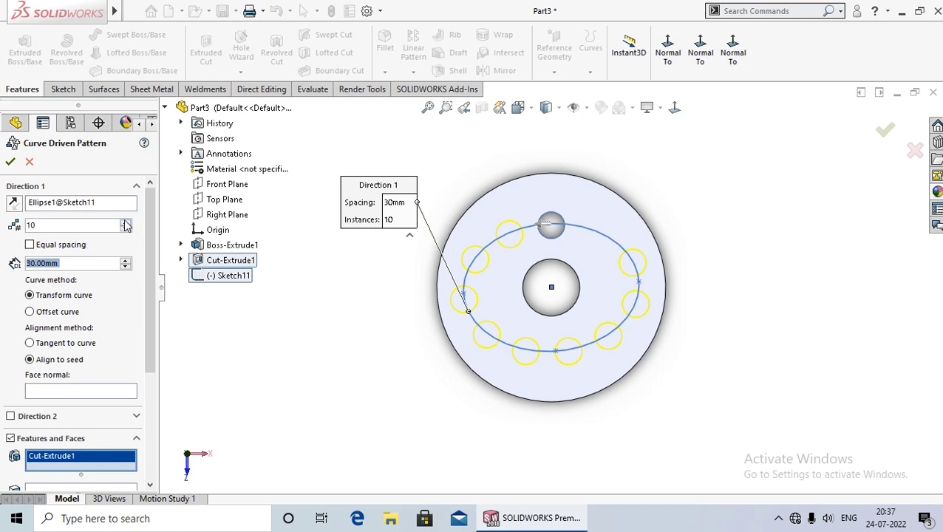
pyautogui.click(125, 222)
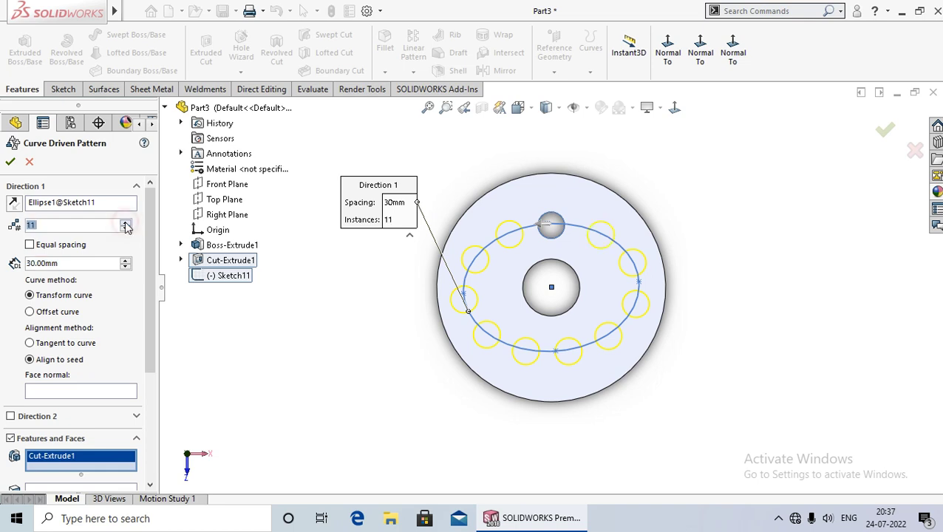
pyautogui.click(10, 162)
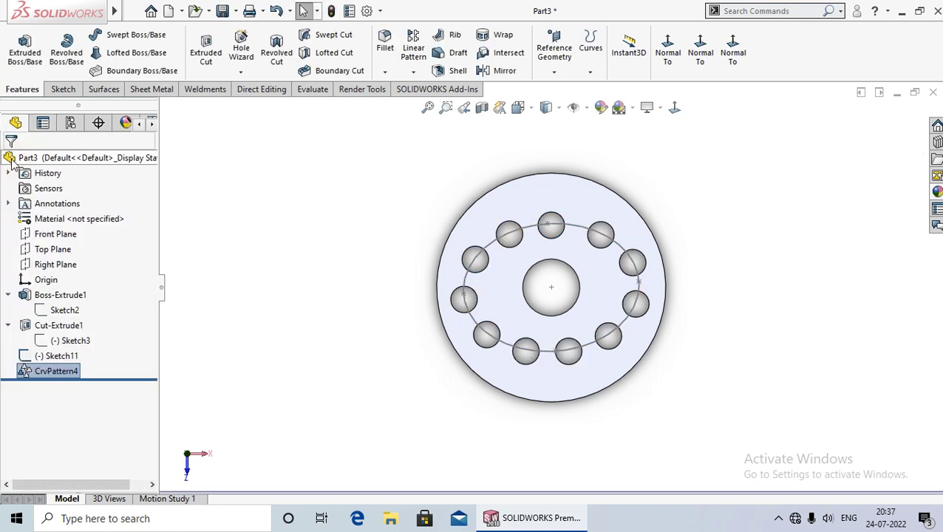
# Reopen CrvPattern4 with Edit Feature to change its settings.
pyautogui.click(327, 303)
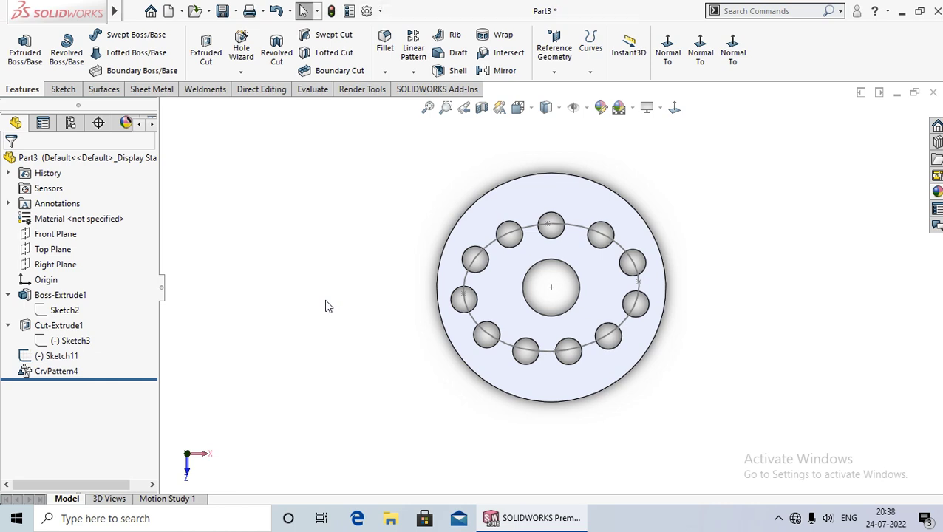
pyautogui.rightClick(63, 376)
pyautogui.click(74, 215)
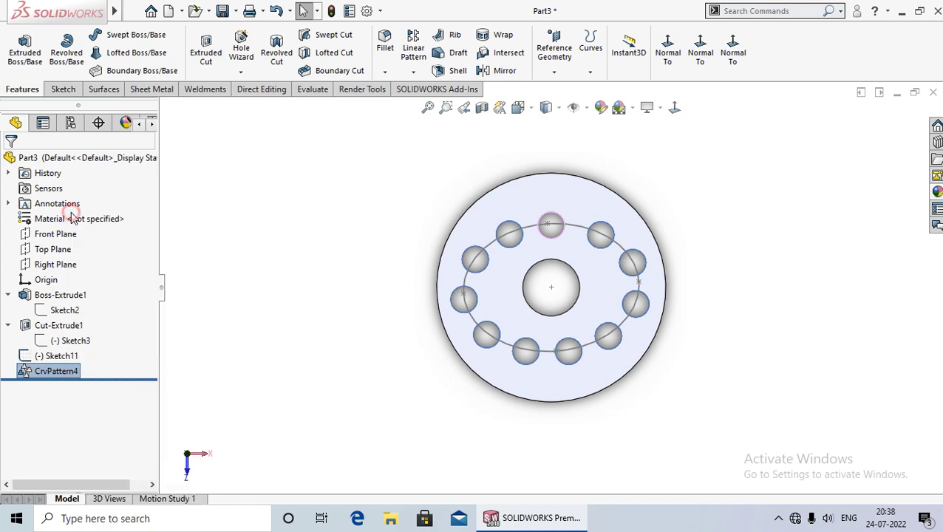
pyautogui.moveTo(148, 201); pyautogui.dragTo(151, 325)
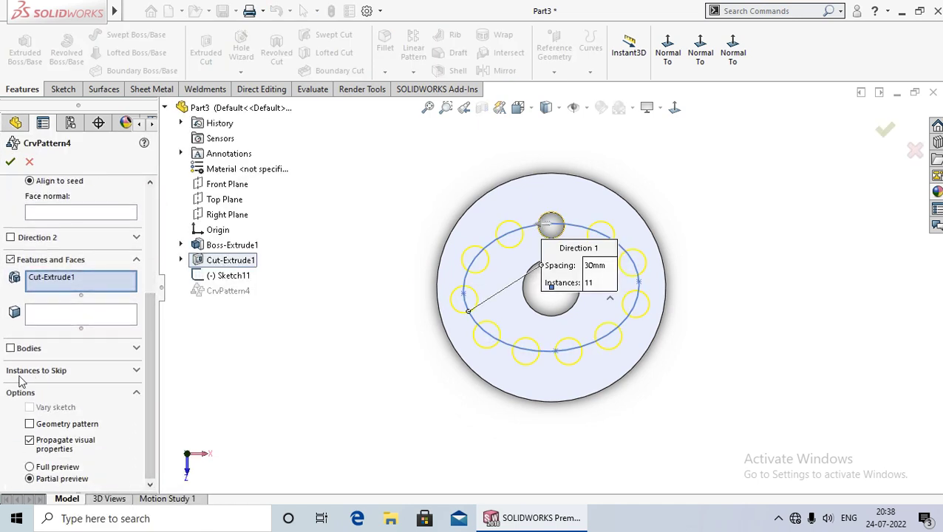
# Skip pattern instances (9,1) and (5,1), then accept CrvPattern4.
pyautogui.click(60, 373)
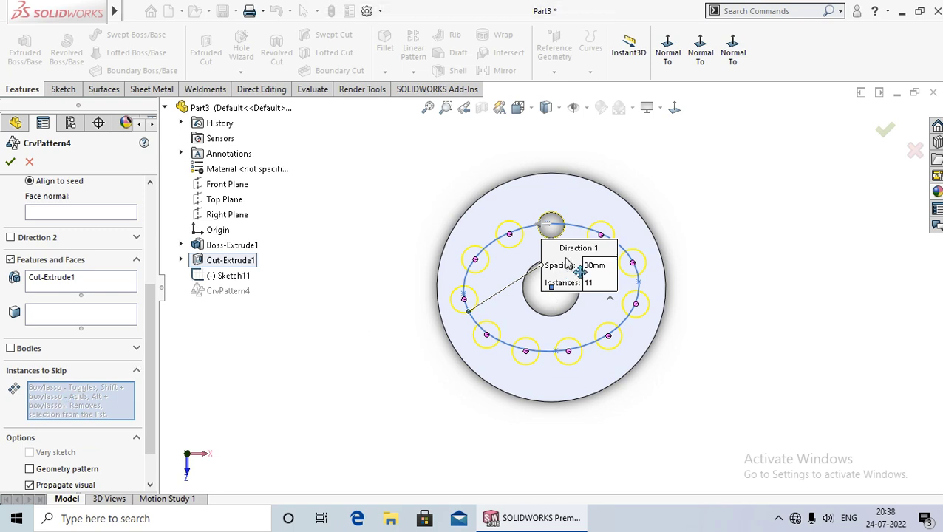
pyautogui.moveTo(562, 257); pyautogui.dragTo(358, 154)
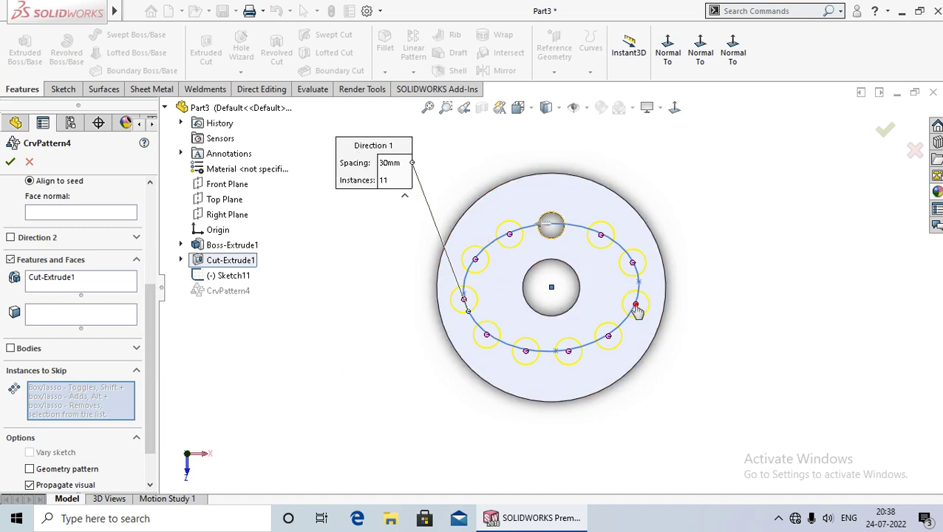
pyautogui.click(636, 304)
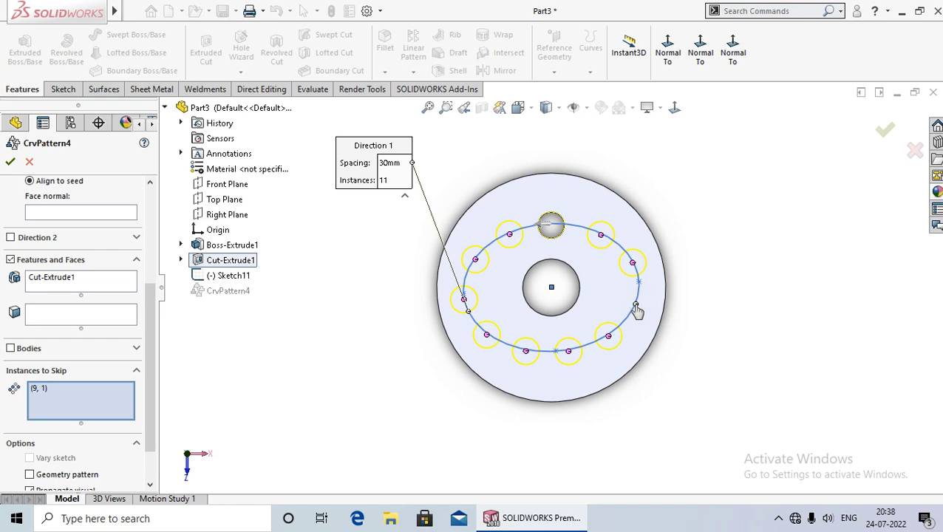
pyautogui.click(487, 338)
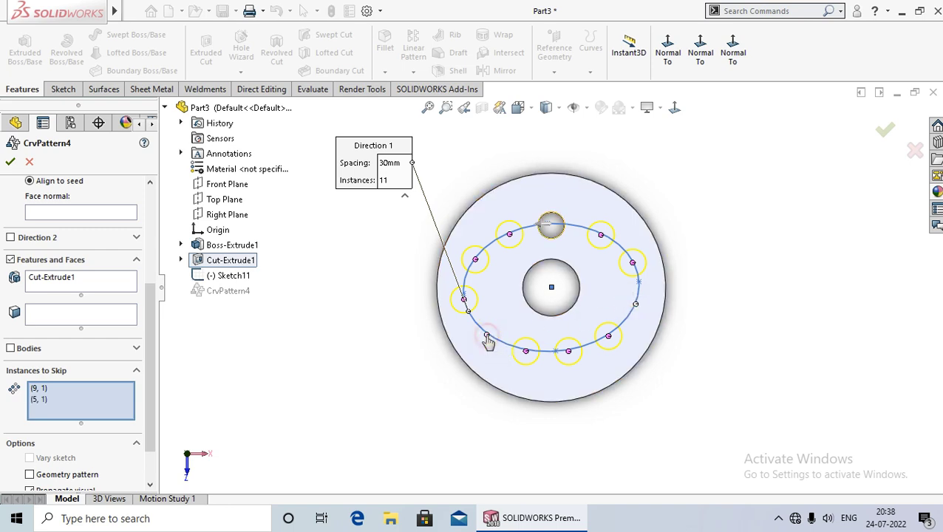
pyautogui.click(10, 162)
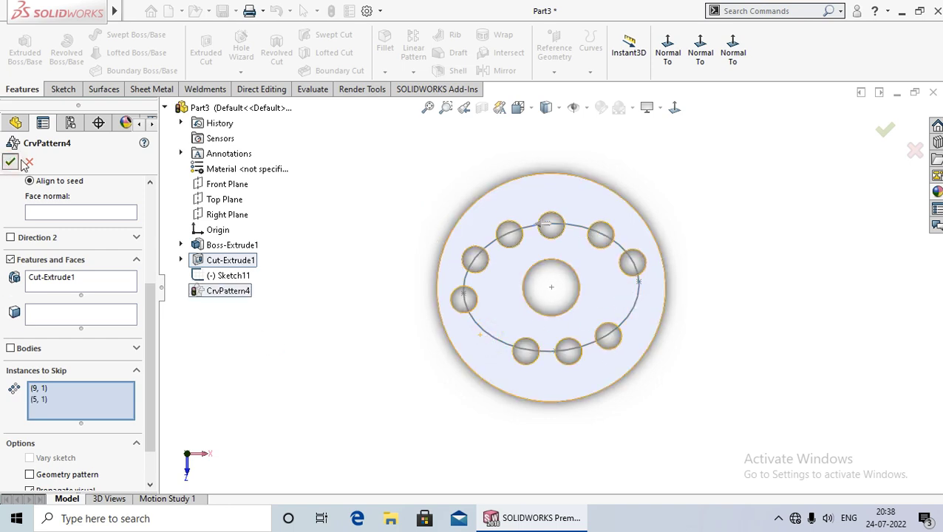
pyautogui.click(332, 328)
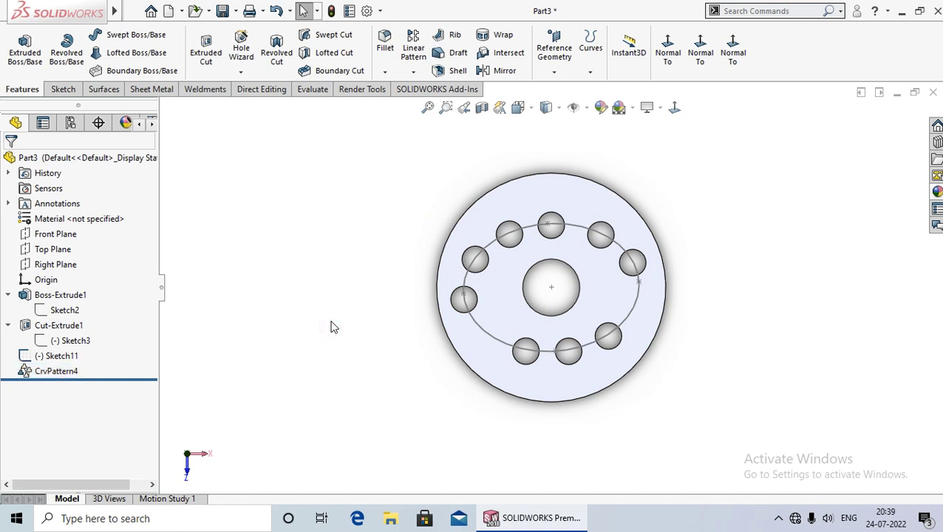